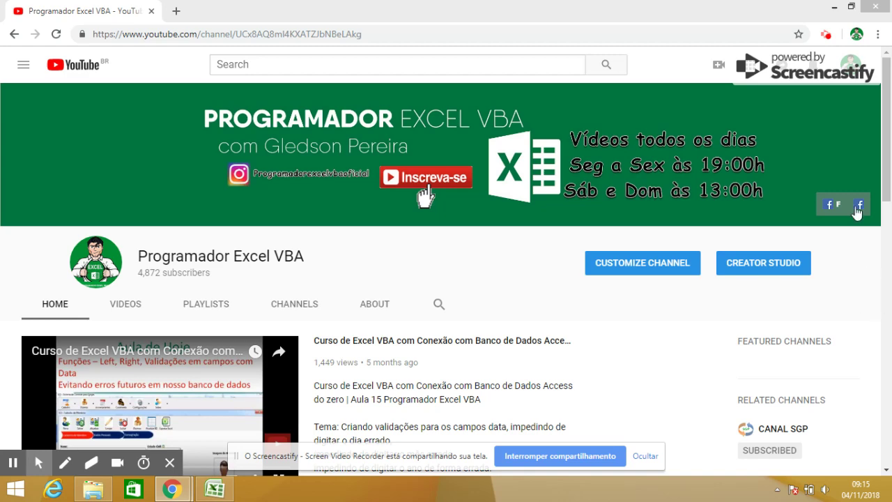
Bring up the teste horas workbook in Excel and show its Video Aula sheet
left_click(215, 489)
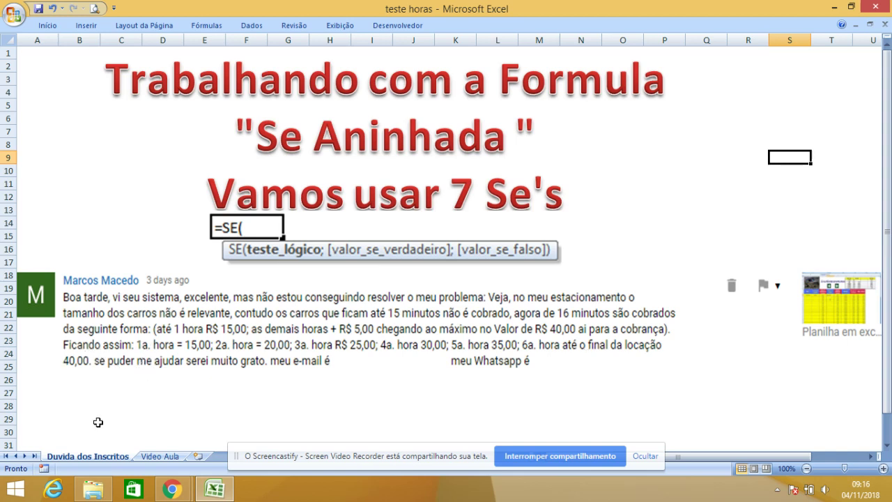
left_click(160, 457)
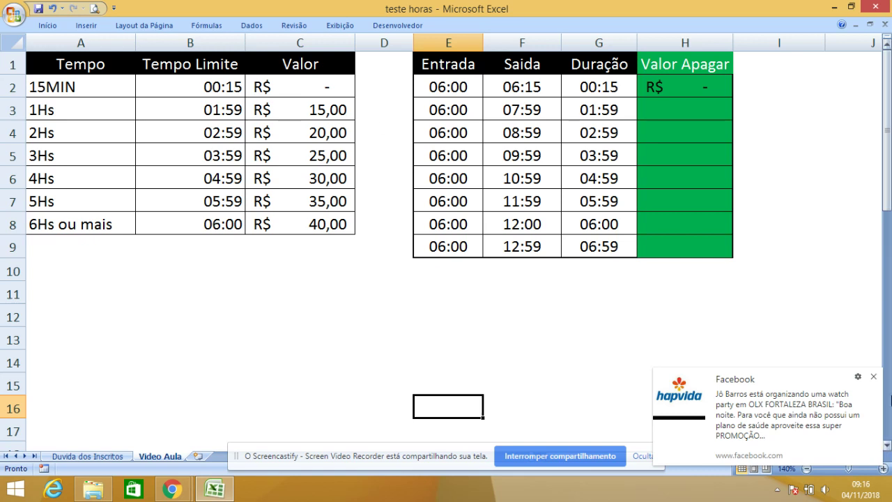
Close the Facebook notification covering the bottom-right of the sheet
left_click(873, 377)
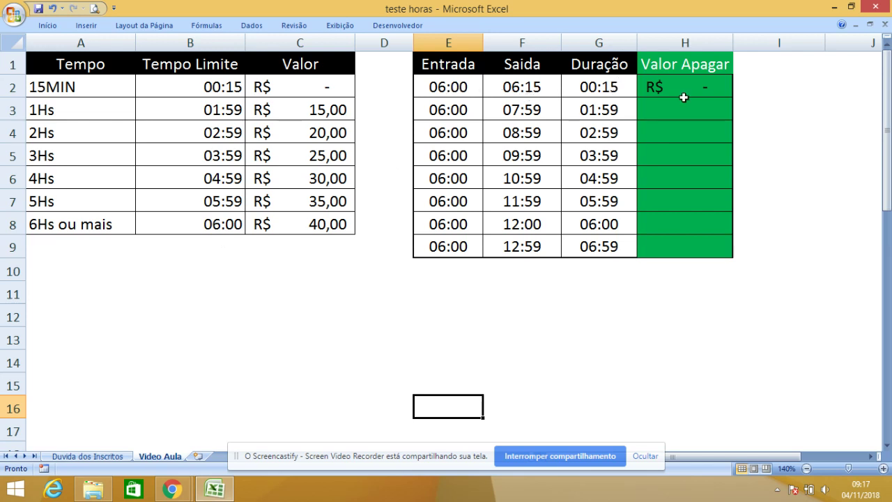
Copy the H2 fee formula down into H3 and H4
left_click(713, 89)
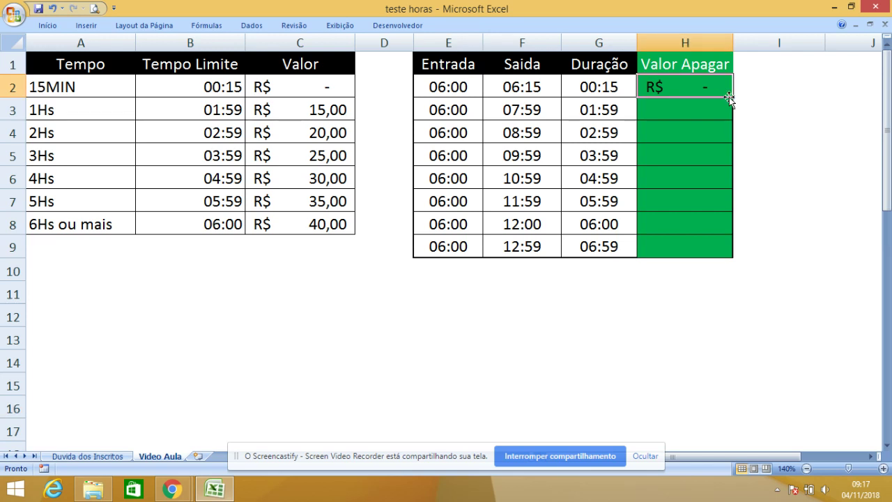
left_click_drag(733, 98, 733, 115)
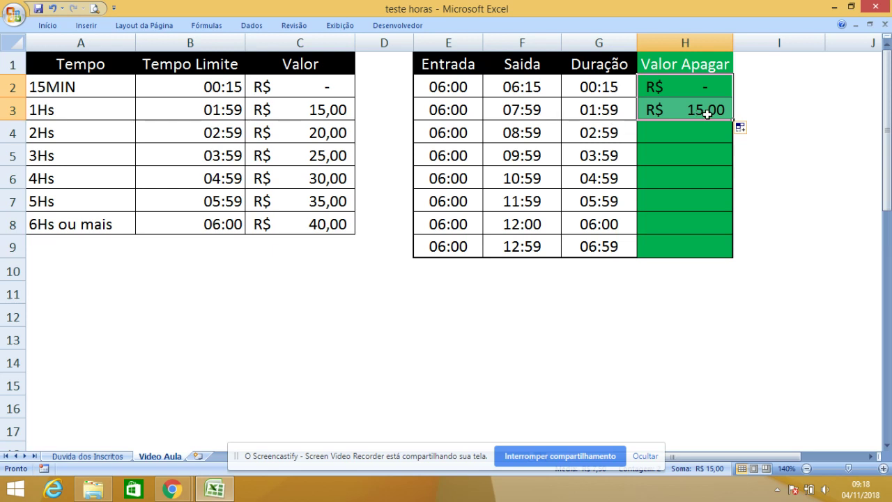
left_click_drag(732, 119, 733, 141)
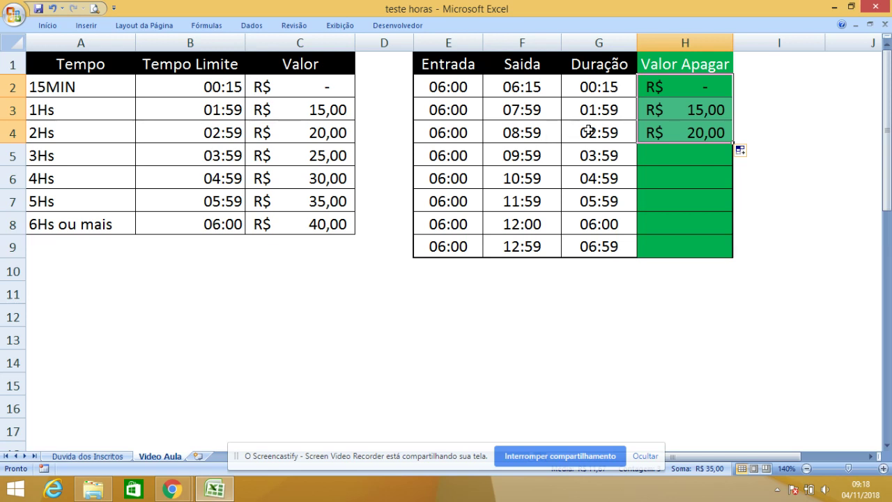
Extend the fee formula from H4 down to H8 and check the fees in H6–H8
left_click(11, 130)
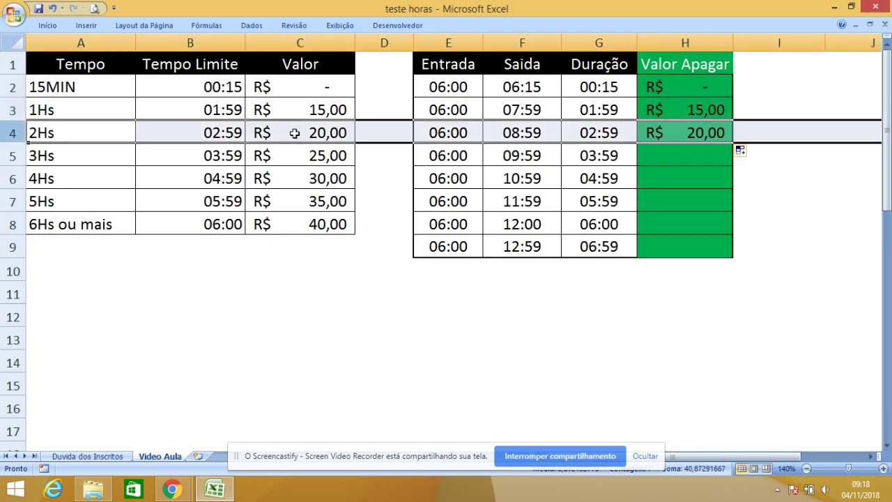
left_click(680, 154)
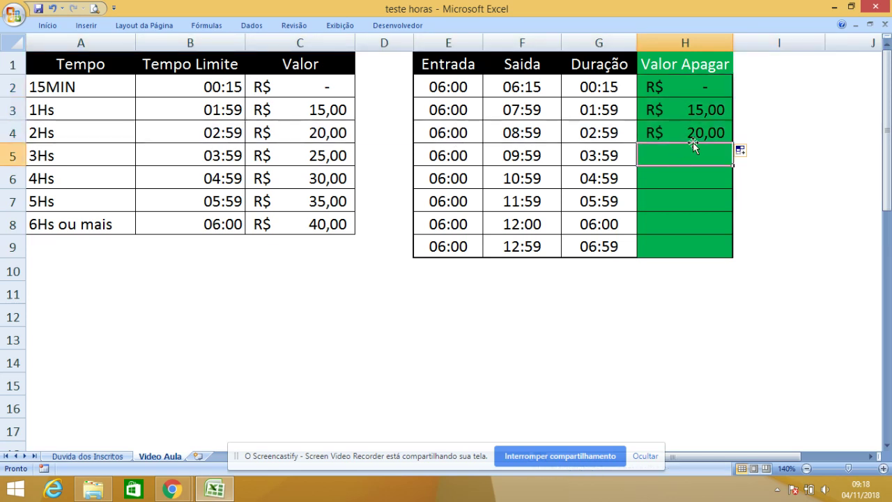
left_click(695, 132)
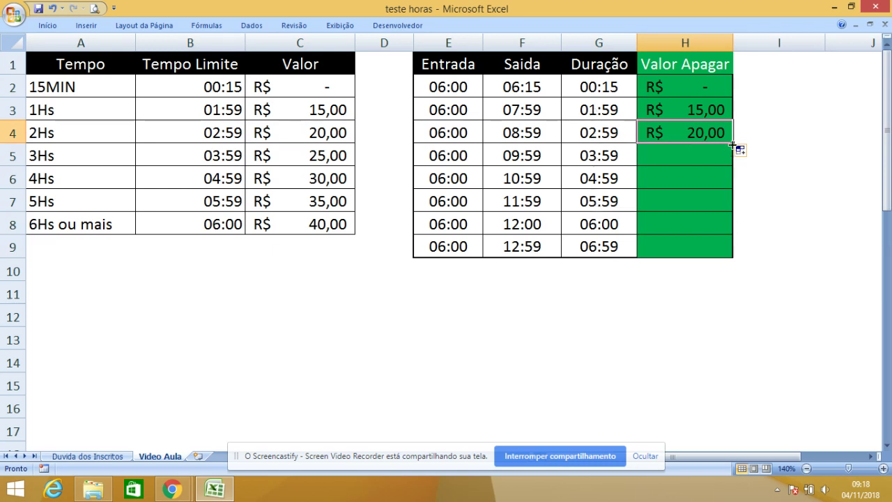
left_click_drag(731, 145, 728, 239)
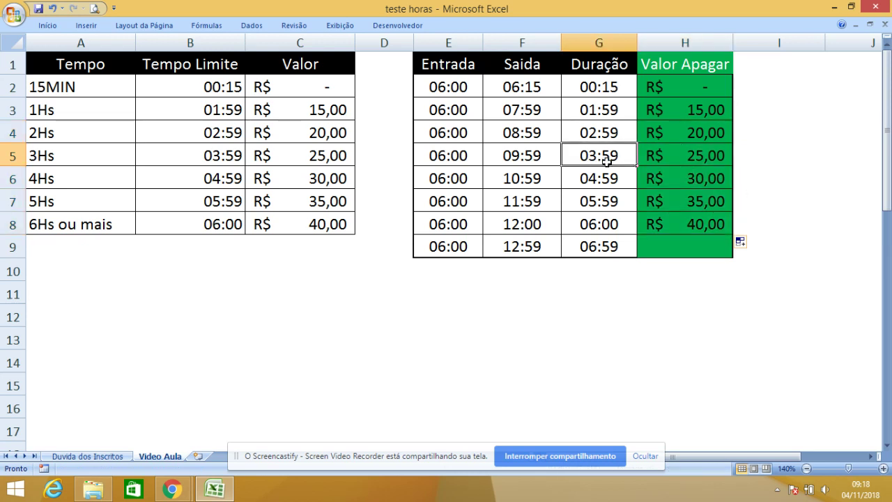
left_click(684, 178)
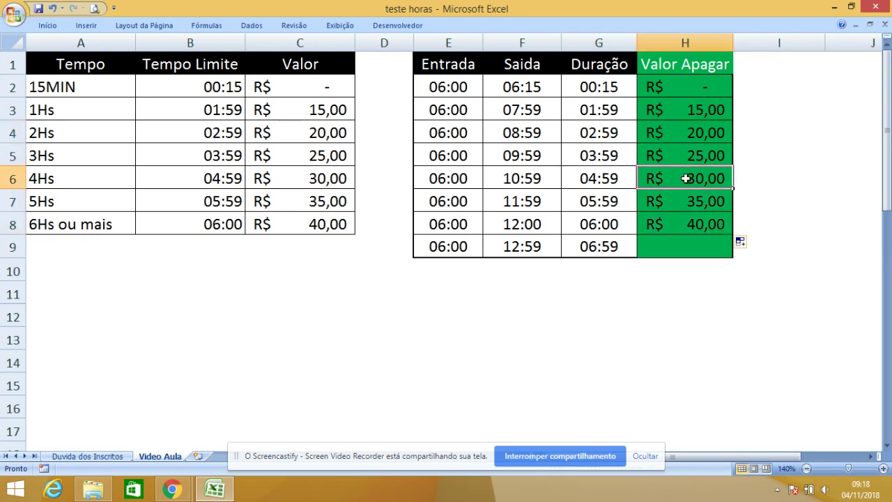
left_click(694, 205)
left_click(692, 224)
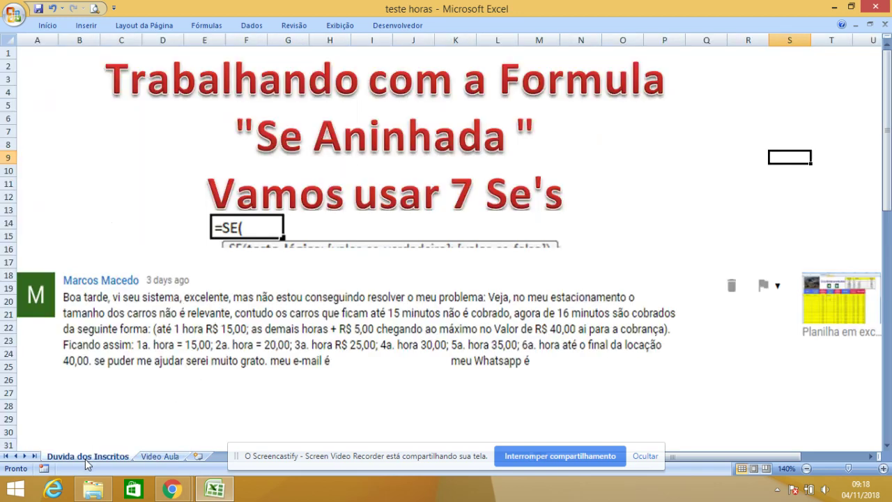
Fill the fee formula from H8 into H9, charging R$ 40,00 for the 06:59 duration
left_click(87, 456)
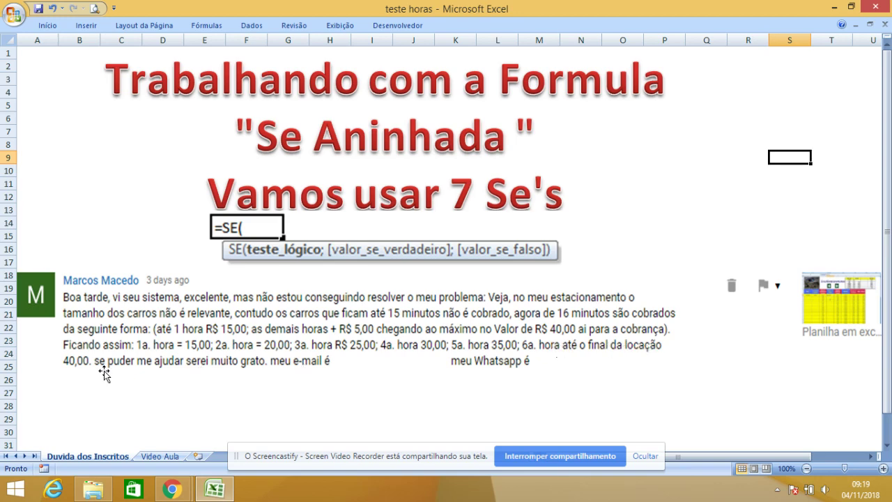
left_click(164, 446)
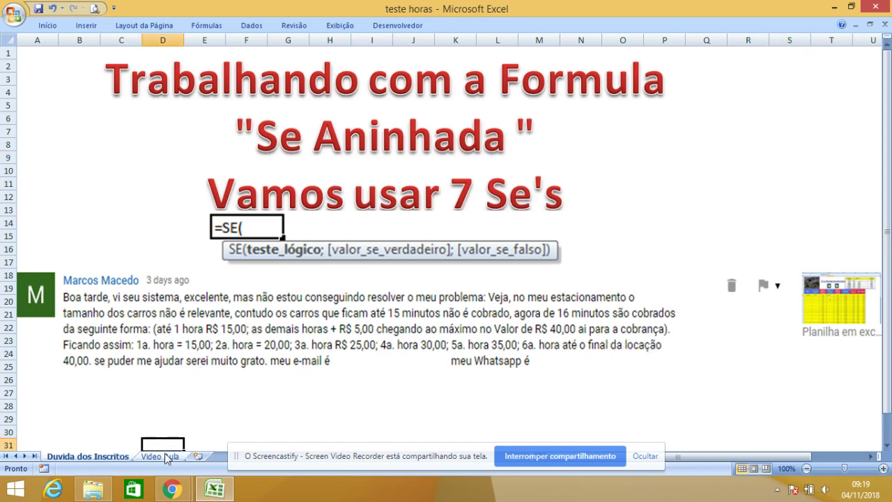
left_click(164, 455)
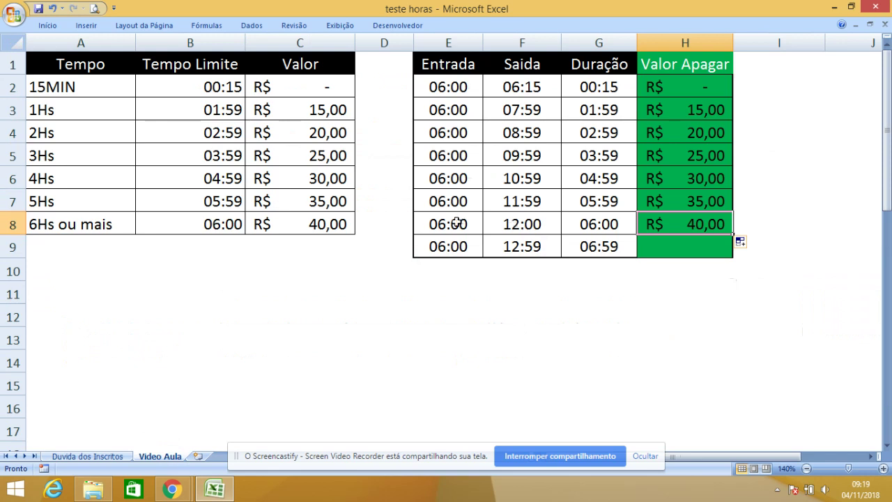
left_click(587, 229)
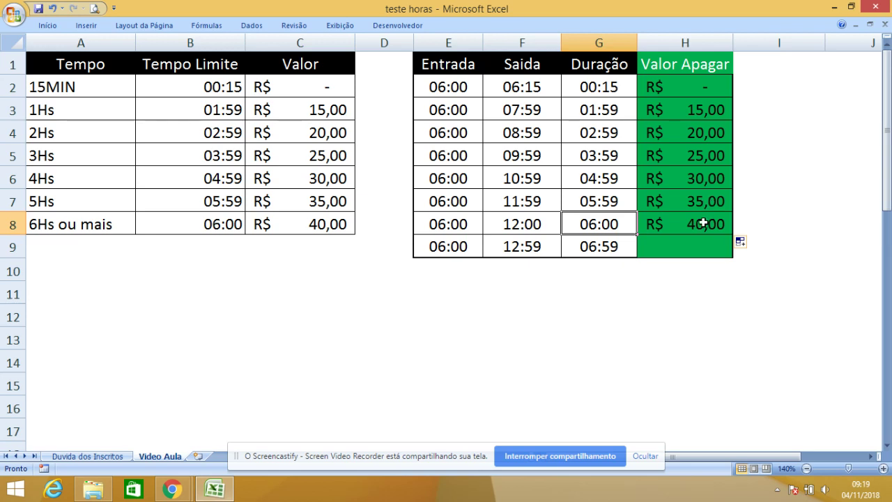
left_click(704, 224)
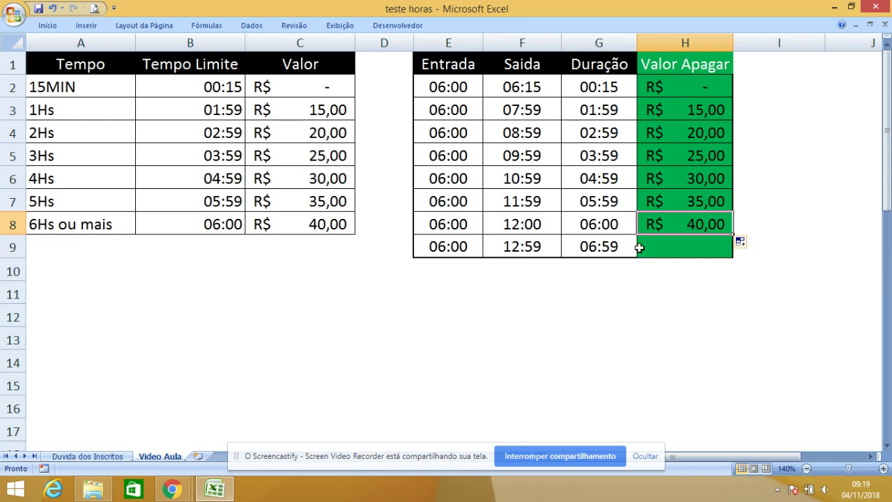
left_click_drag(732, 236, 733, 255)
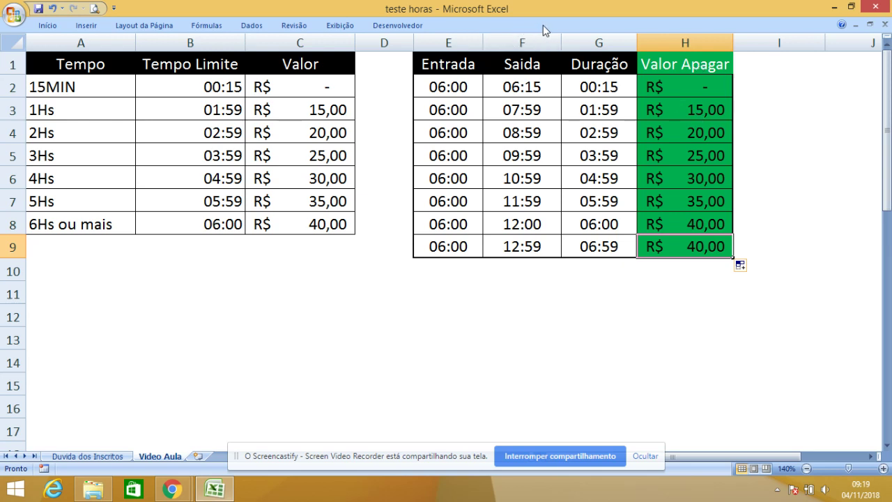
Turn on Barra de Fórmulas under Exibição and display H2's nested SE formula
left_click(680, 87)
left_click(680, 109)
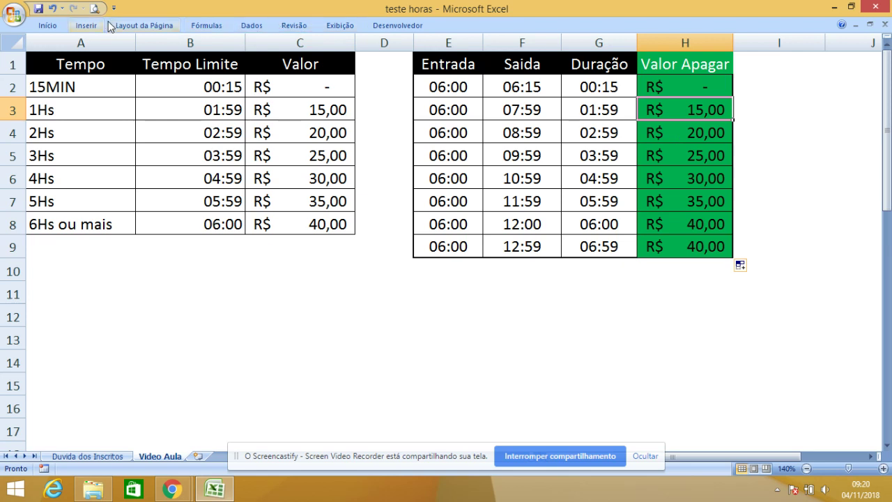
left_click(212, 26)
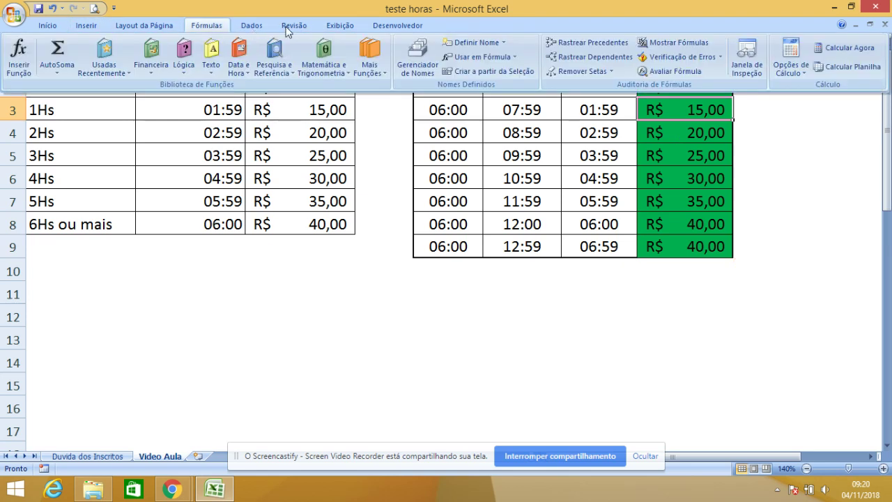
left_click(289, 26)
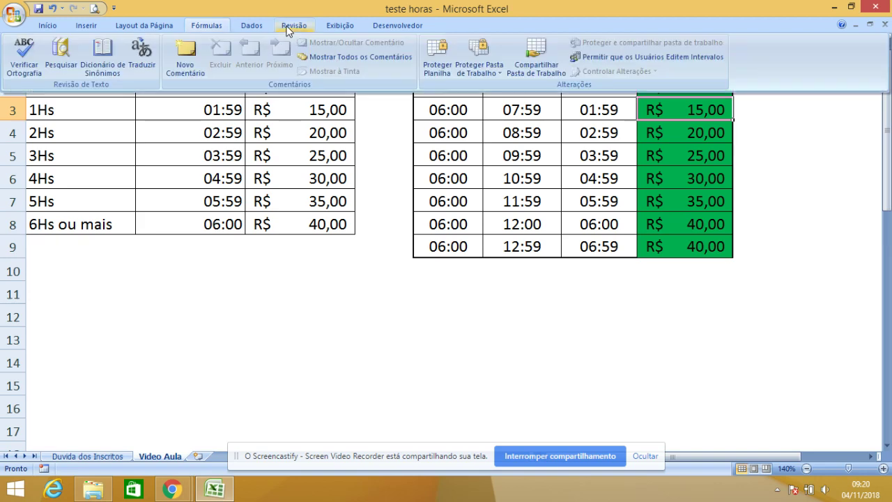
left_click(328, 25)
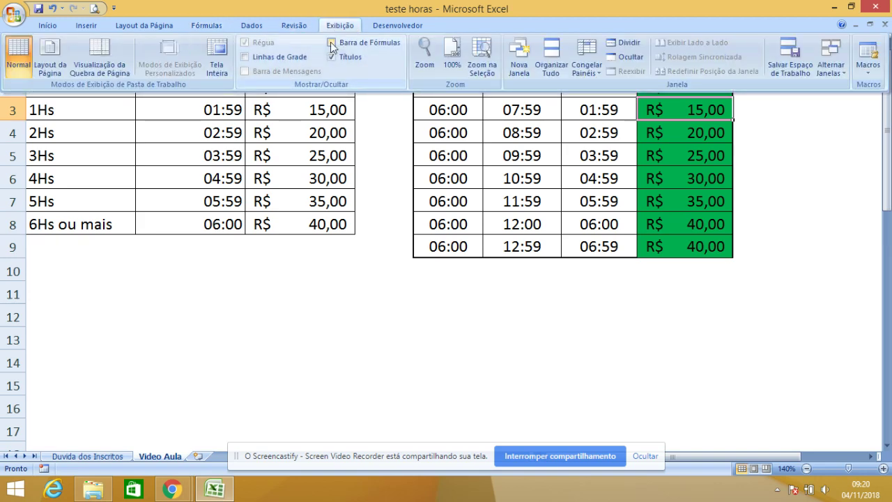
left_click(333, 42)
left_click(669, 131)
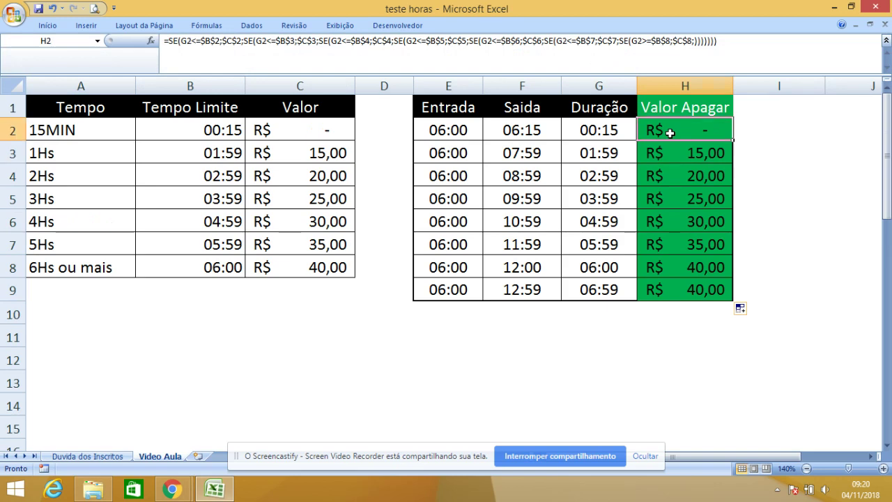
Glance at the Duvida dos Inscritos sheet, then return to the Video Aula sheet
left_click(115, 455)
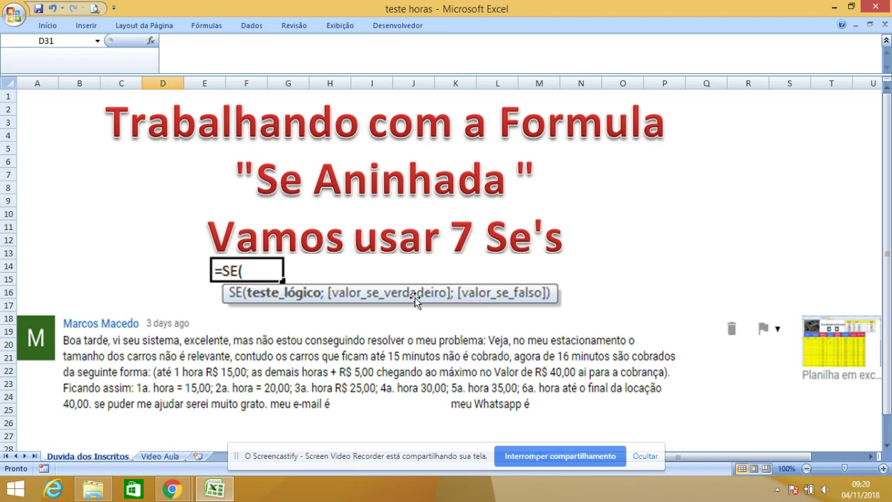
left_click(161, 456)
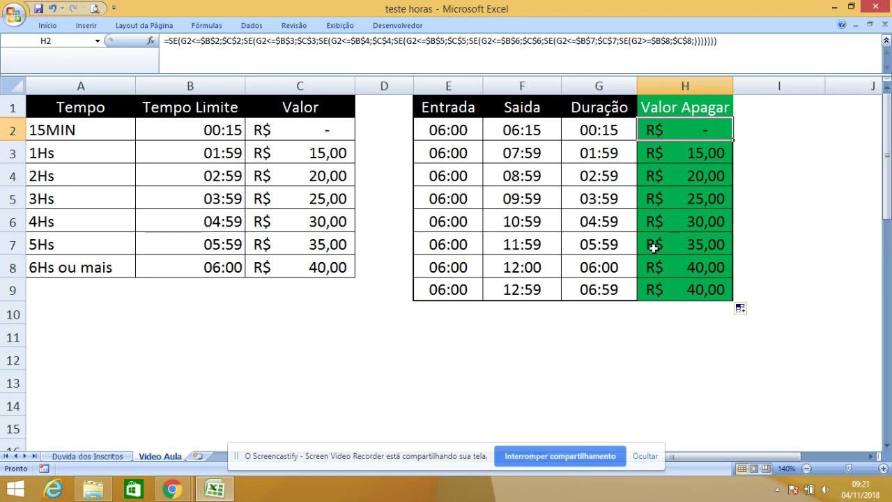
Clear the existing Valor Apagar fees in H2:H9
left_click_drag(680, 285, 685, 130)
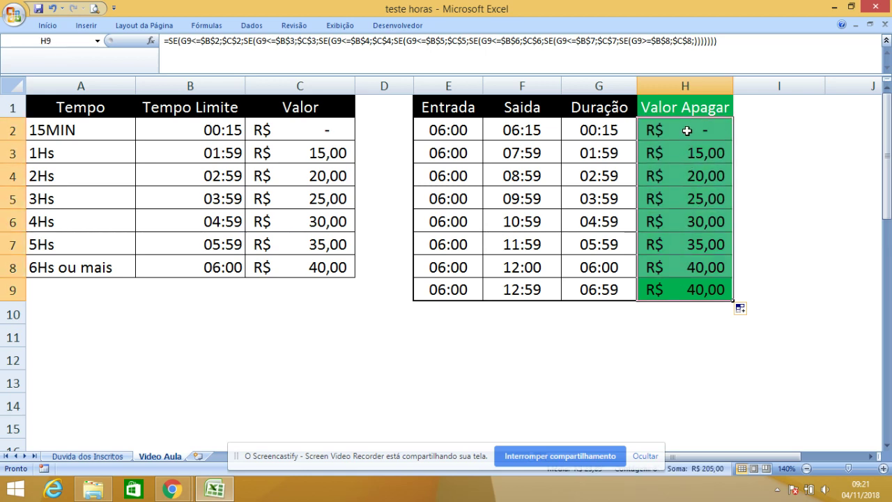
key("Delete")
left_click(685, 130)
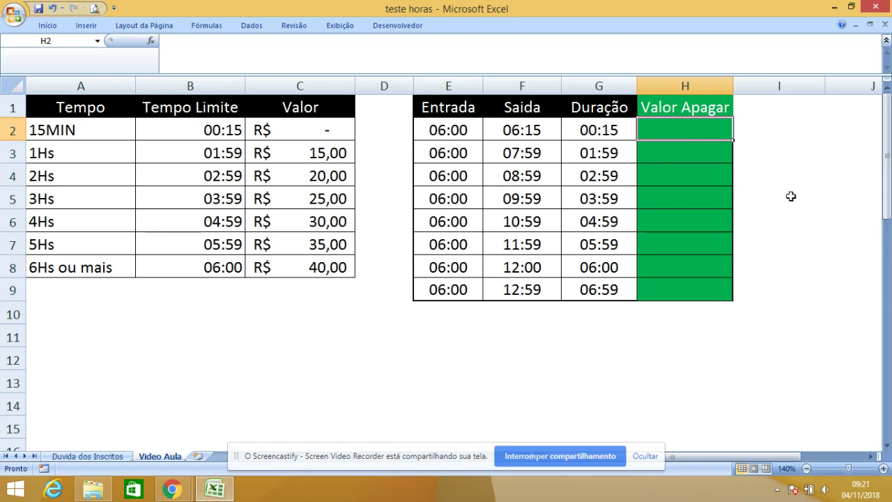
Enter =SE(G2=B2;C2;"") in H2 using references to G2, B2 and C2
type("=")
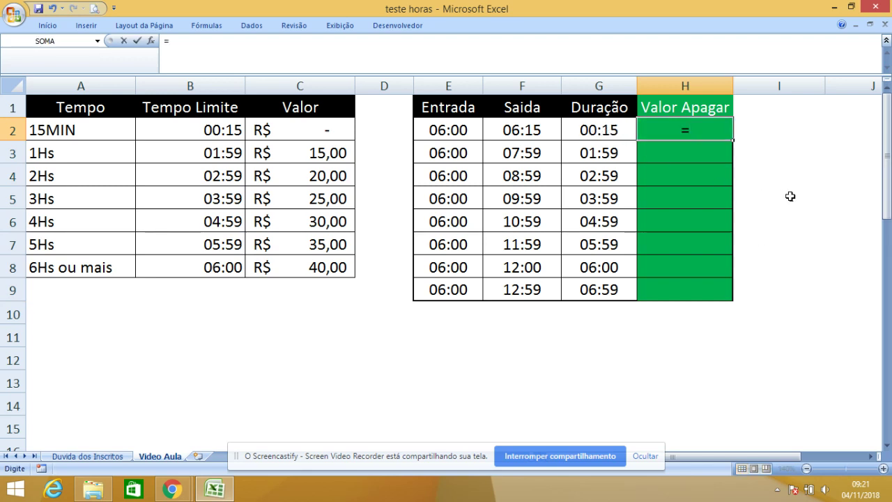
type("se")
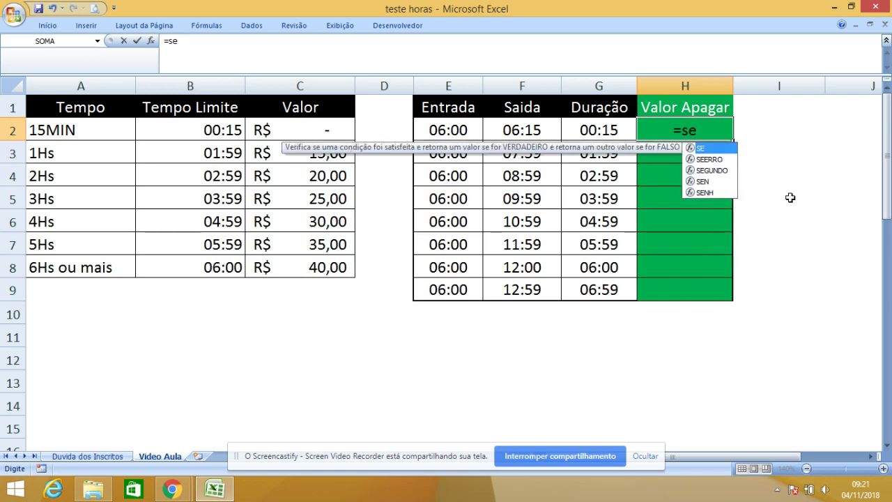
double_click(702, 148)
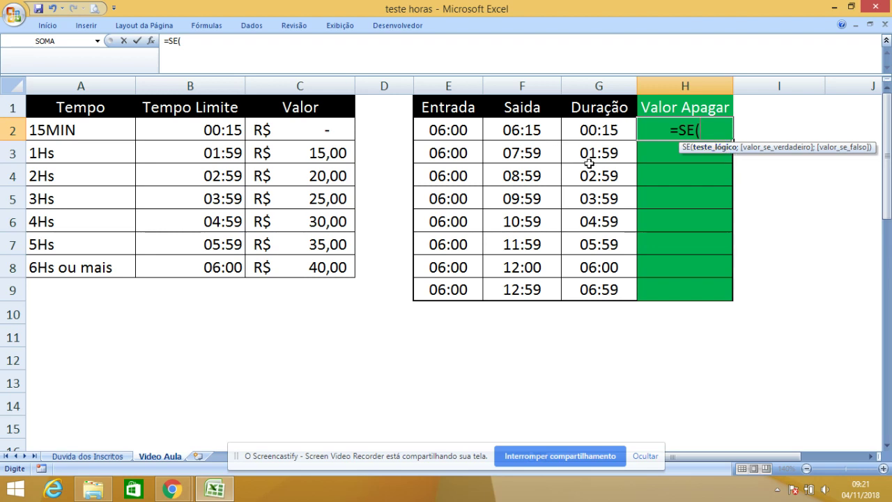
left_click(602, 131)
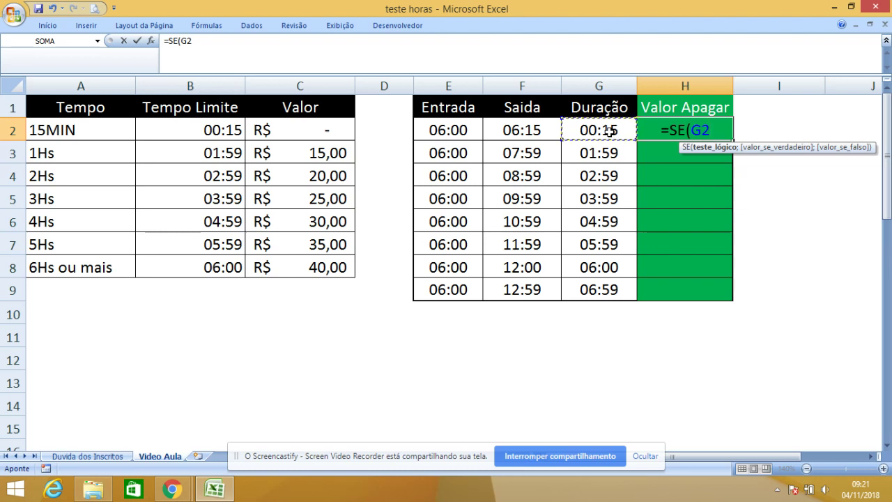
type("=")
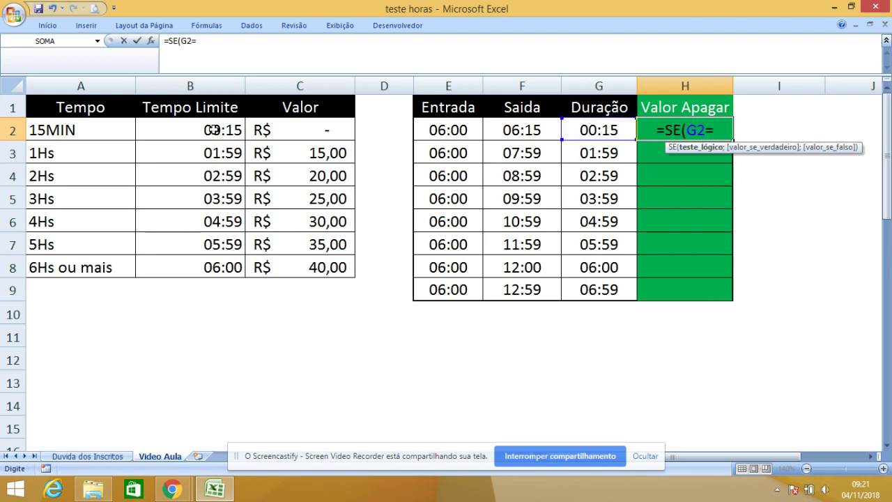
left_click(212, 130)
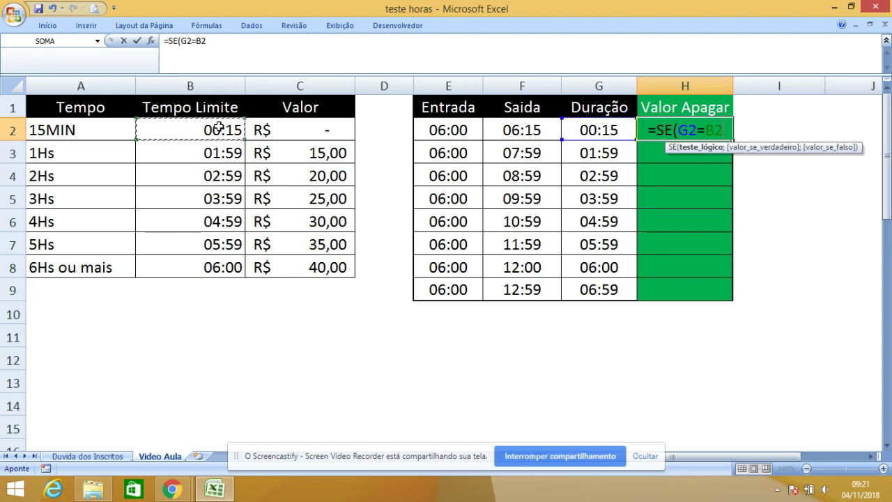
type(";")
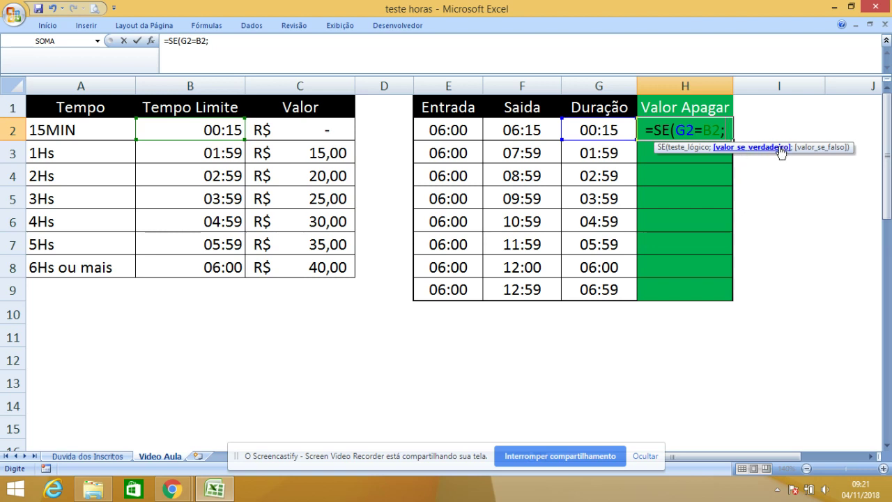
left_click(322, 132)
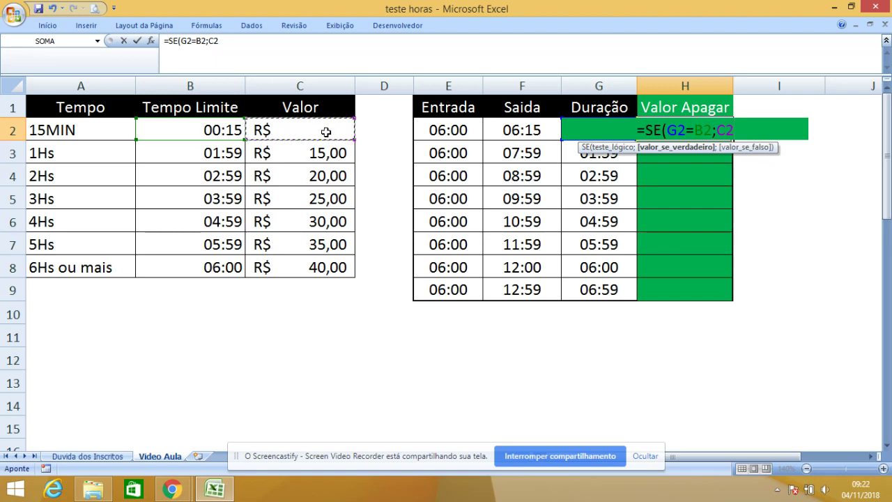
type(";")
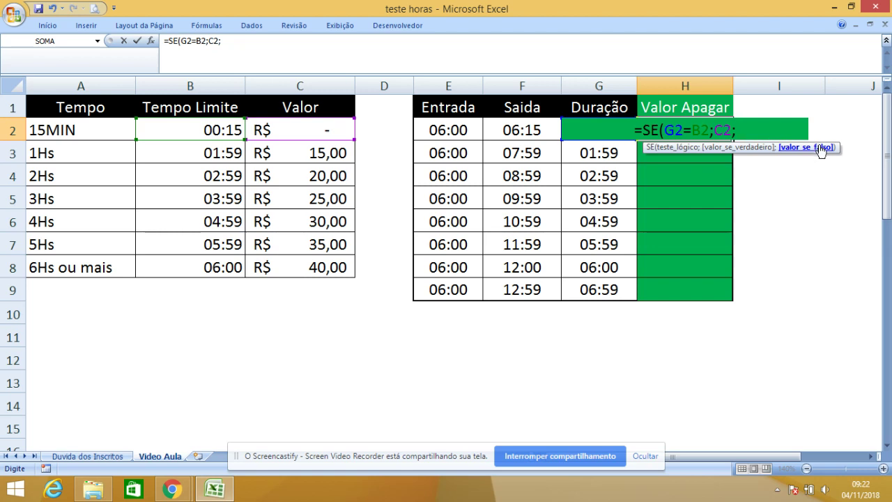
type("\"\"")
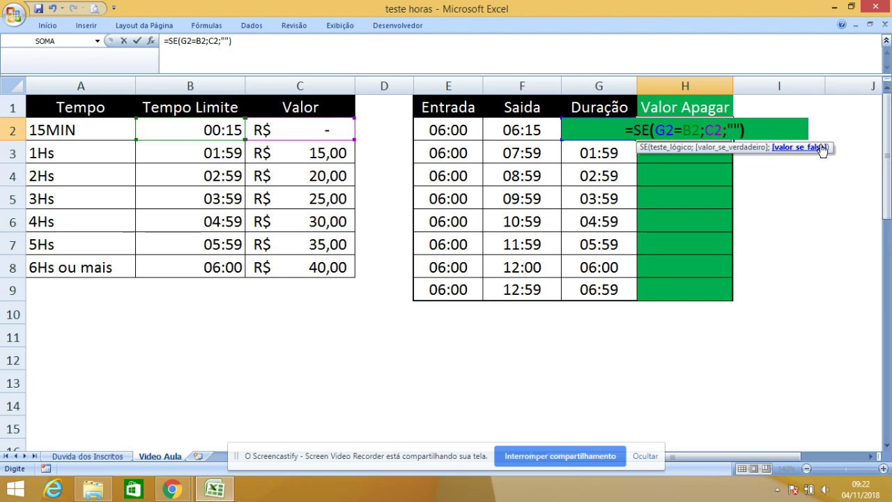
key("Return")
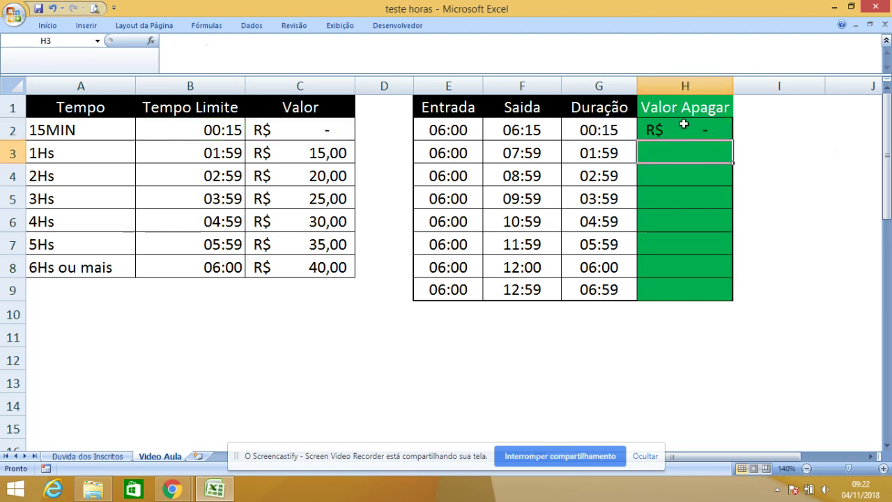
Enter 06:14 as the first exit time in F2 and check H2's result
left_click(681, 127)
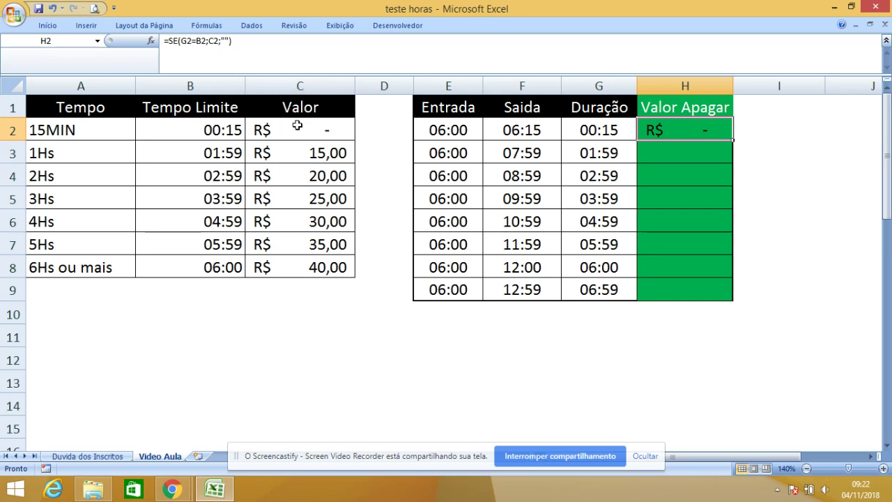
left_click(597, 133)
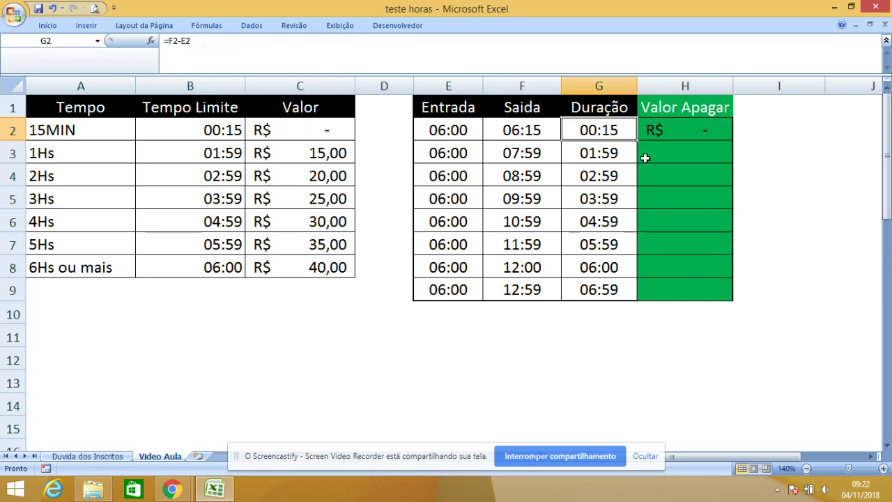
left_click(554, 138)
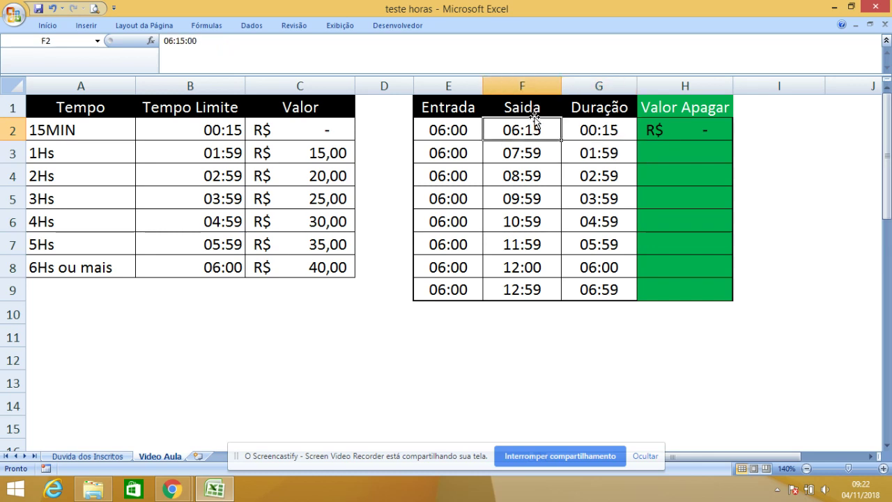
type("06:")
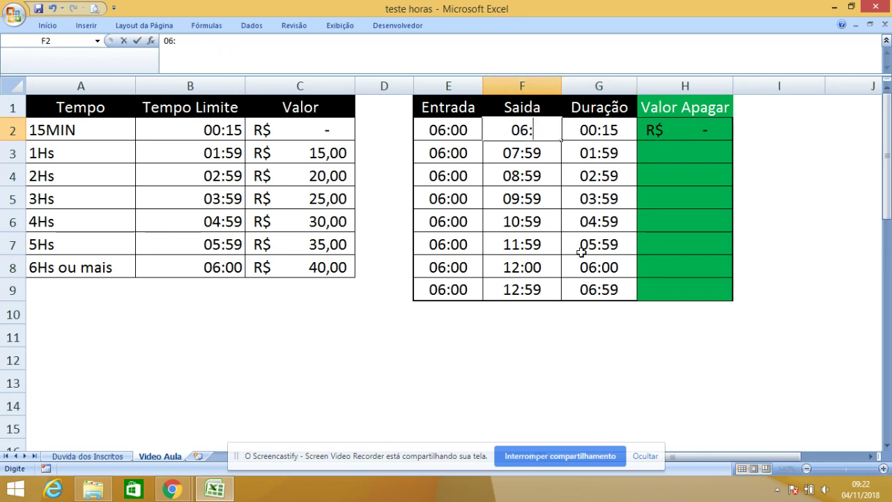
type("14")
left_click(793, 241)
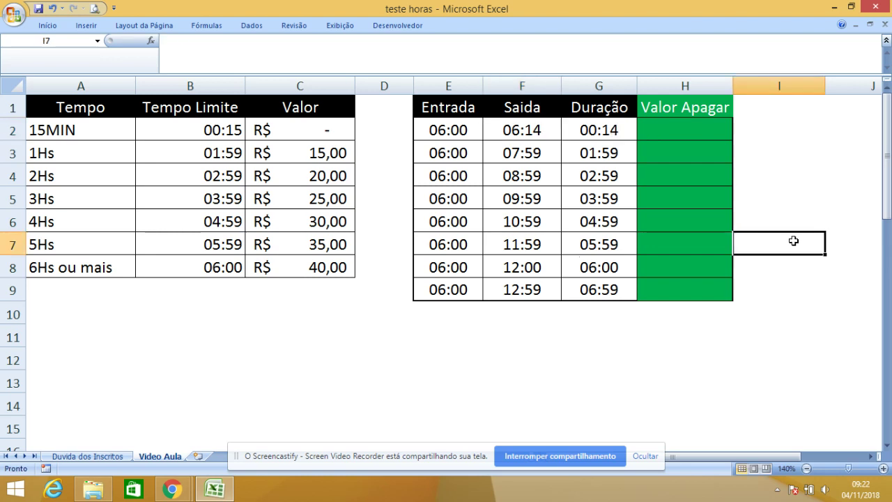
left_click(683, 135)
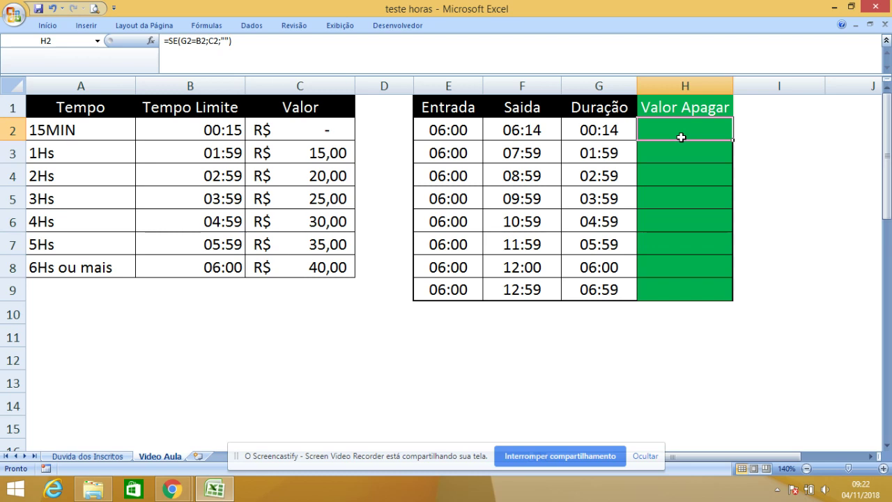
Review the Duração in G2, the Tempo Limite in B2 and H2's SE formula
left_click(610, 132)
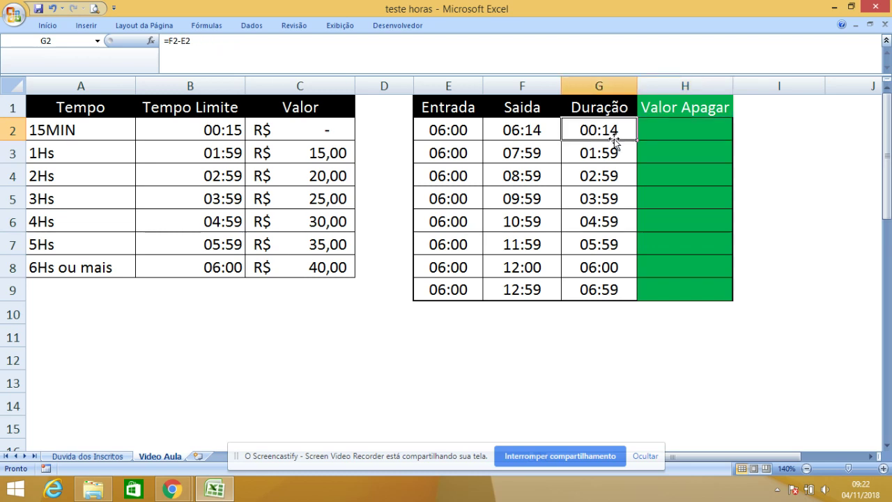
left_click(232, 134)
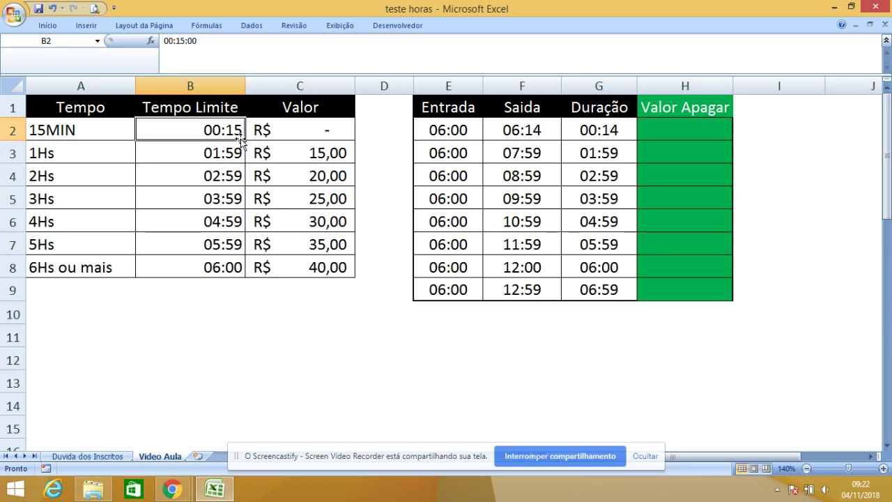
left_click(673, 132)
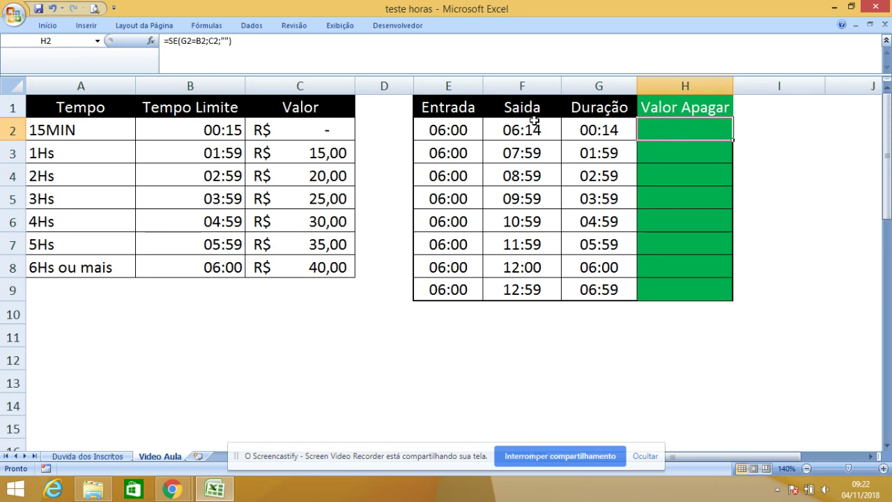
left_click(605, 171)
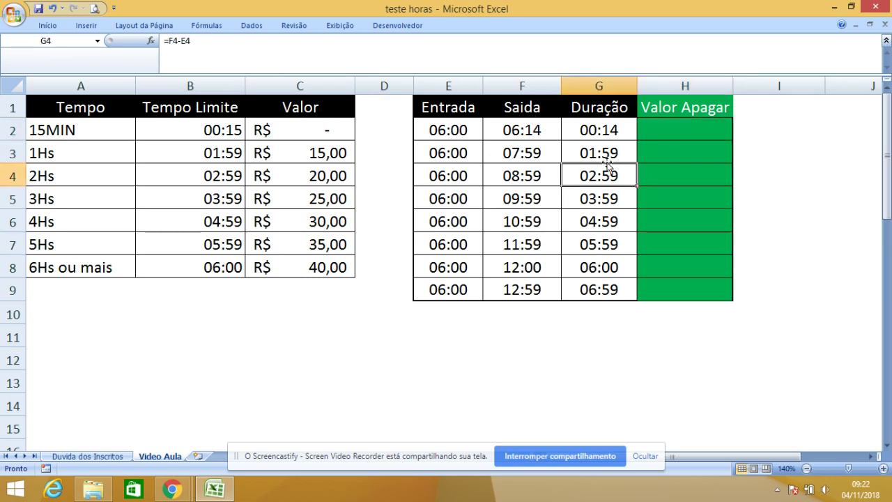
left_click(601, 132)
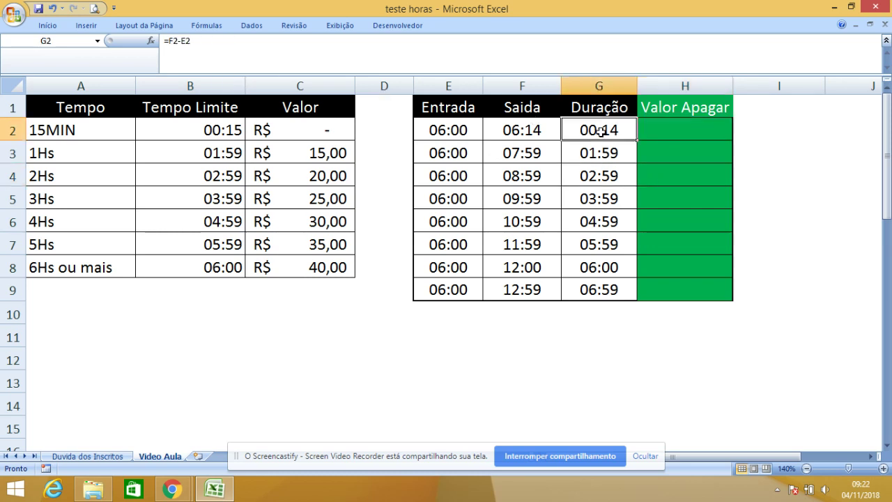
Change the first exit time in F2 to 06:16 and view H2's formula
left_click(499, 136)
left_click(182, 41)
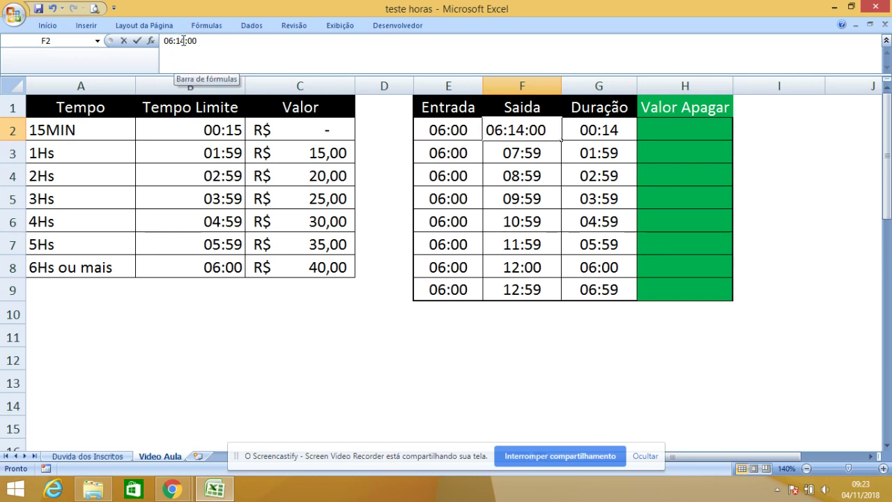
key("BackSpace")
type("6")
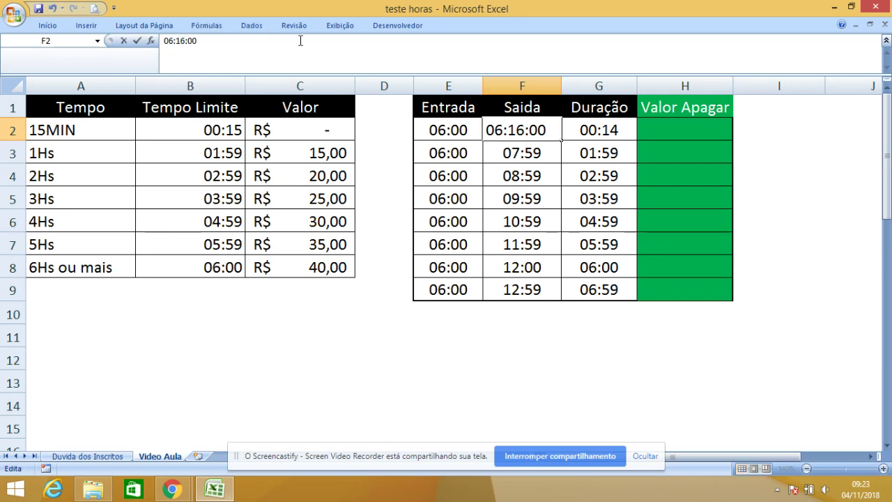
left_click(554, 177)
left_click(685, 132)
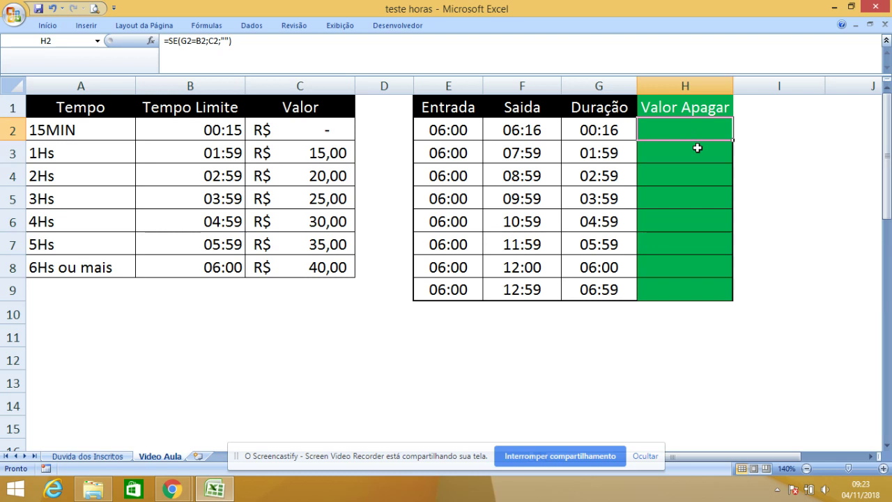
Dismiss the notification, check G2's 00:16 duration, and start editing H2's SE formula
left_click(691, 152)
left_click(682, 132)
left_click(537, 132)
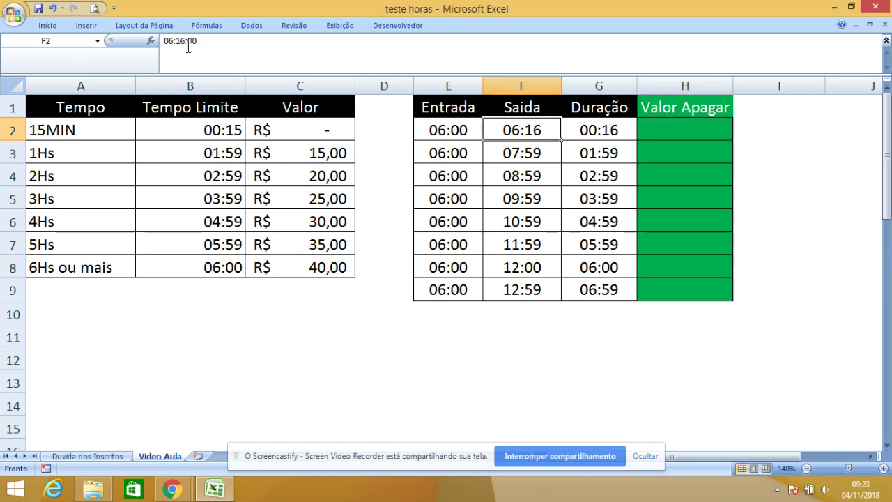
left_click(670, 133)
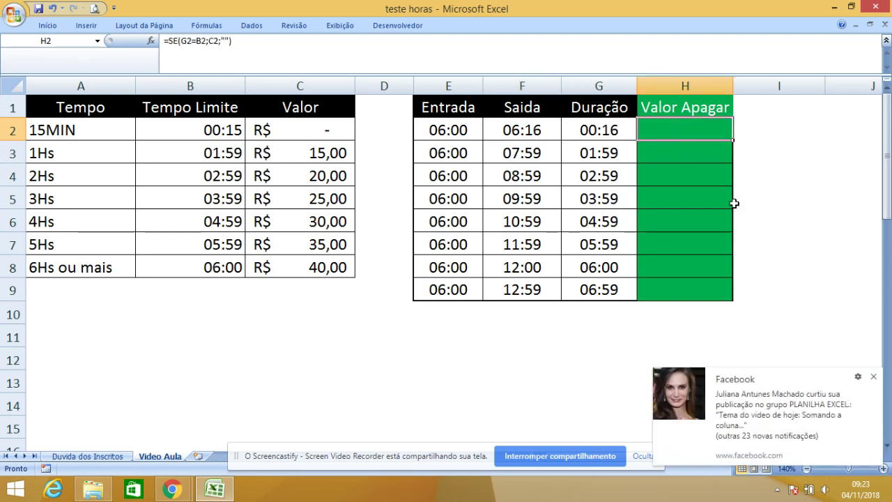
left_click(873, 376)
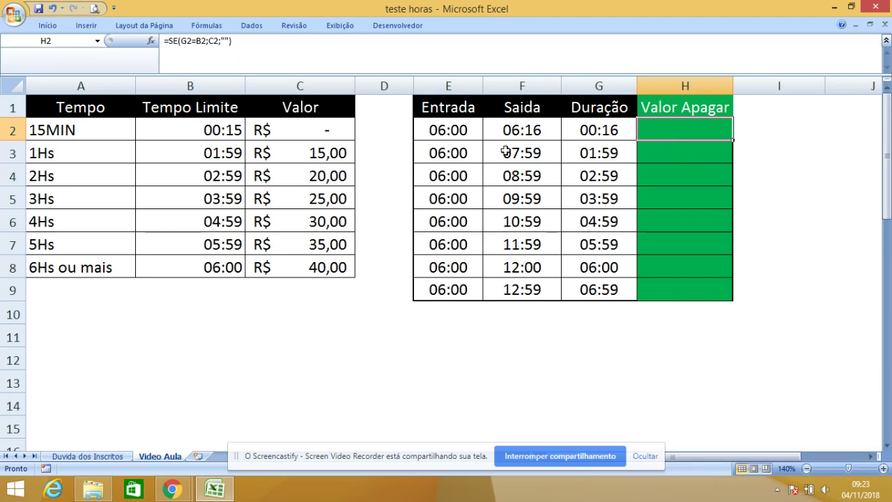
left_click(597, 134)
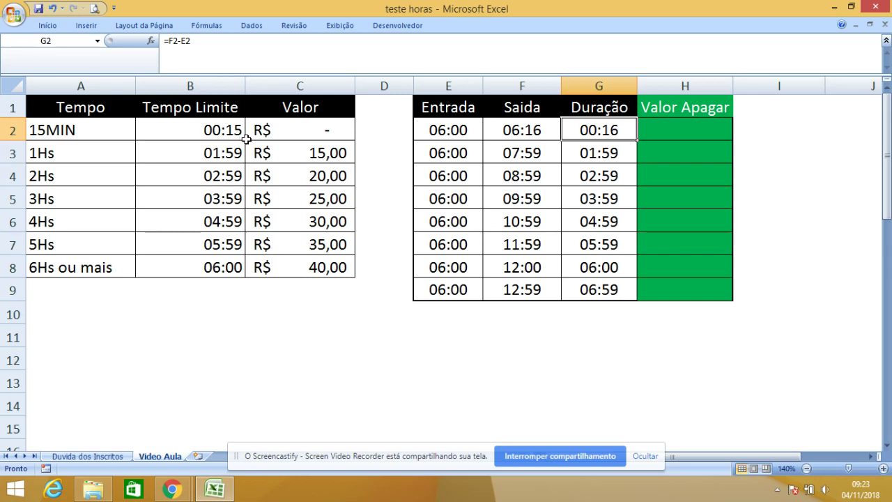
left_click(662, 136)
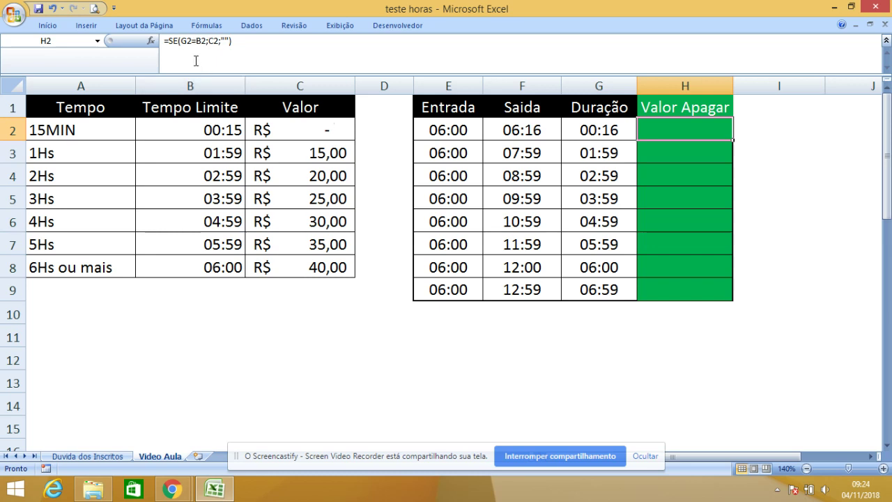
left_click(193, 41)
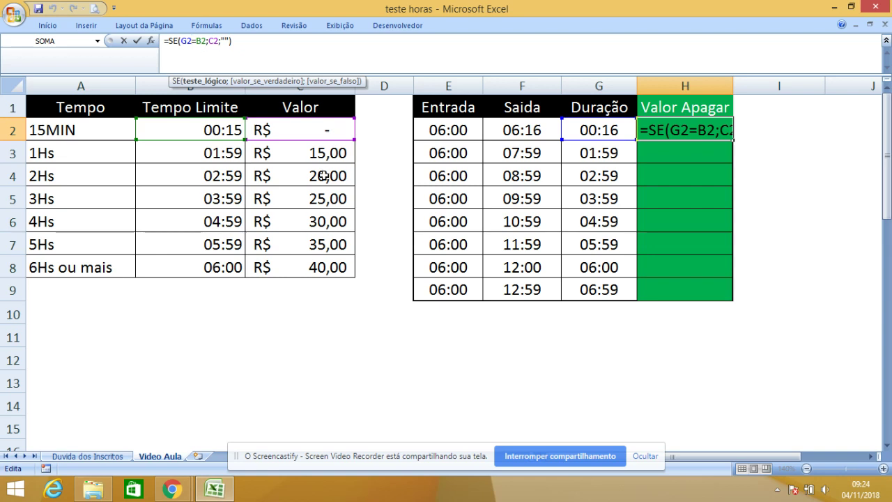
Change H2's formula to =SE(G2<=B2;C2;"") and confirm it
type("<")
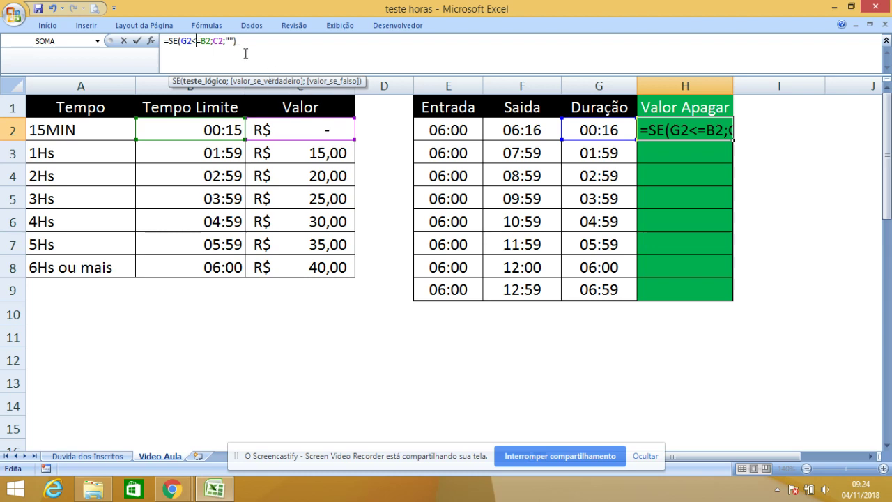
key("Return")
left_click(658, 124)
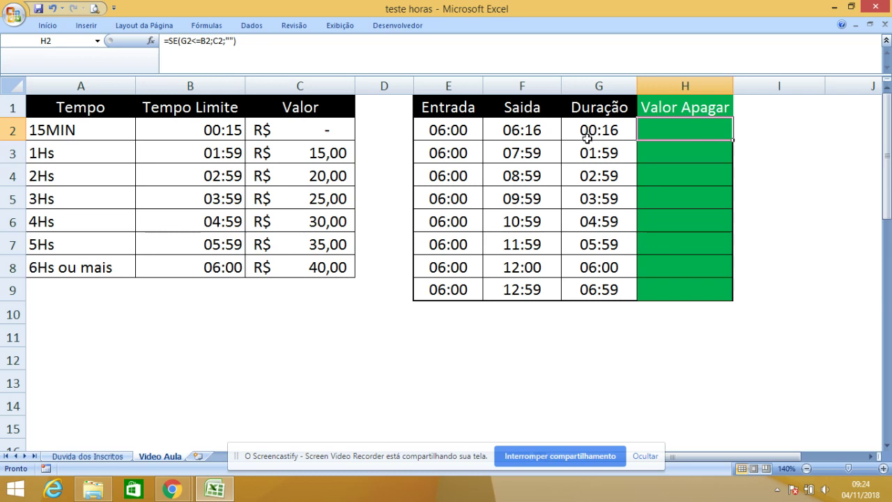
Change the exit time in F2 to 06:14 and check the resulting fee in H2
left_click(541, 130)
left_click_drag(179, 41, 183, 40)
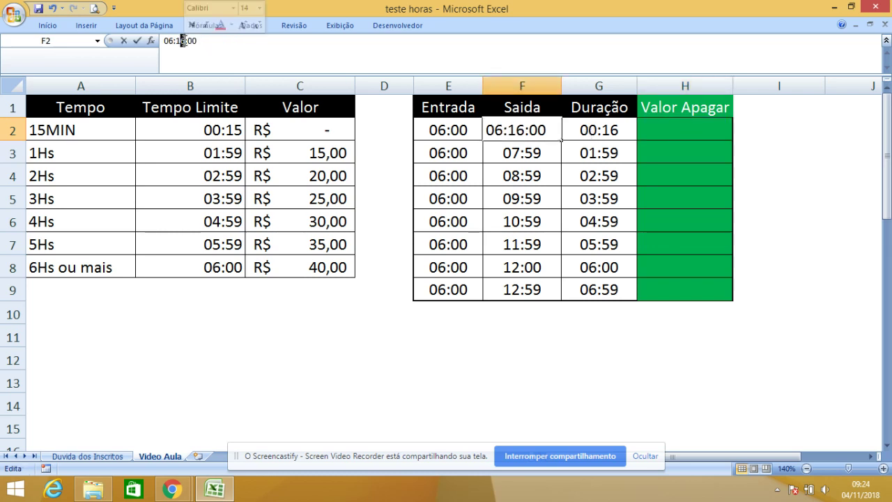
type("4")
left_click(574, 203)
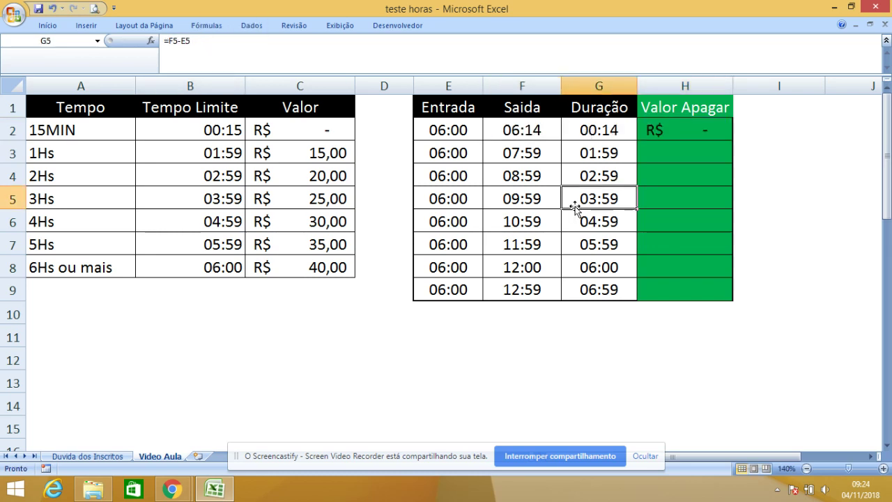
left_click(659, 132)
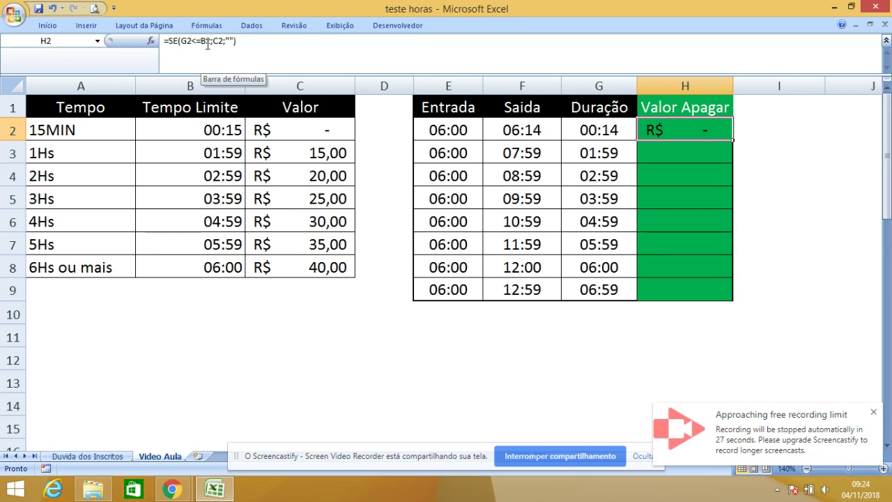
Change the exit time to 06:17, which leaves H2 blank, and check the G2 duration formula
left_click(522, 135)
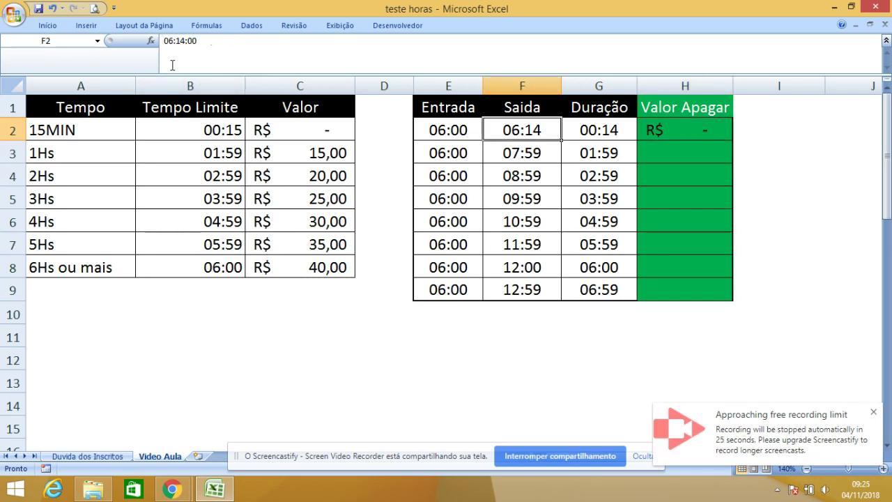
left_click_drag(180, 41, 183, 41)
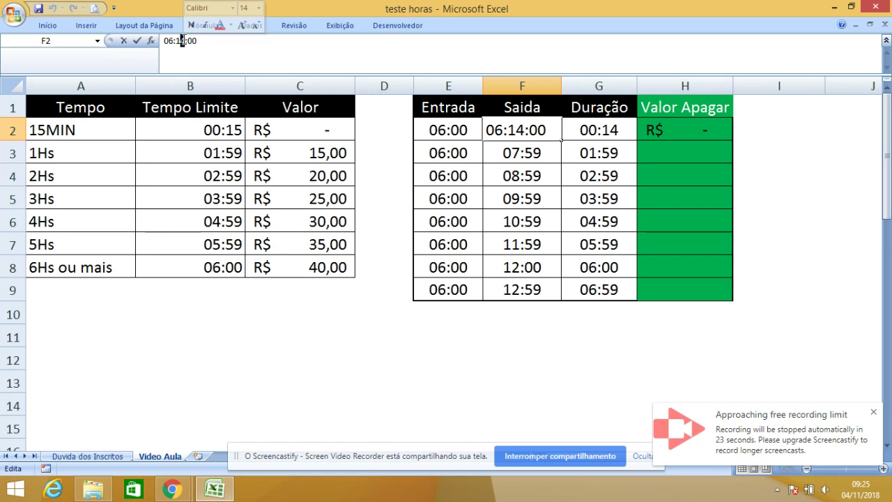
type("7")
left_click(301, 155)
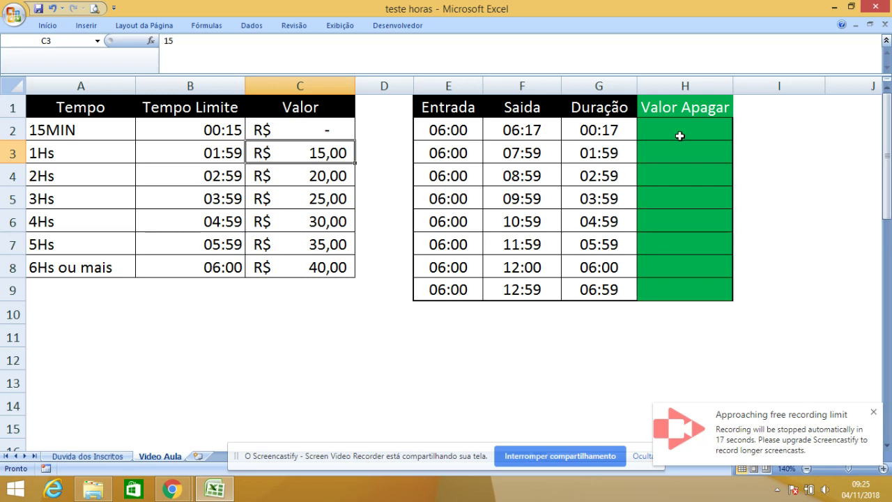
left_click(608, 133)
Set the exit time to 06:15 so the 00:15 duration returns R$ - in H2
left_click(496, 125)
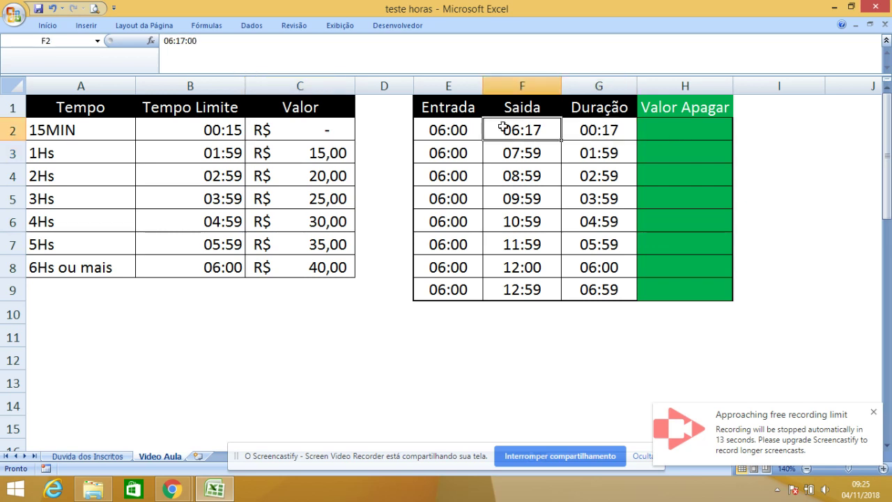
left_click(183, 42)
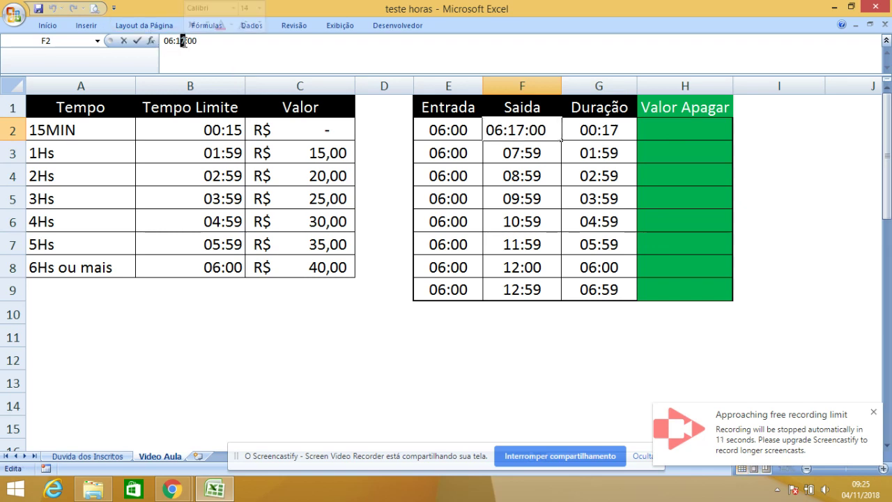
type("5")
left_click(370, 190)
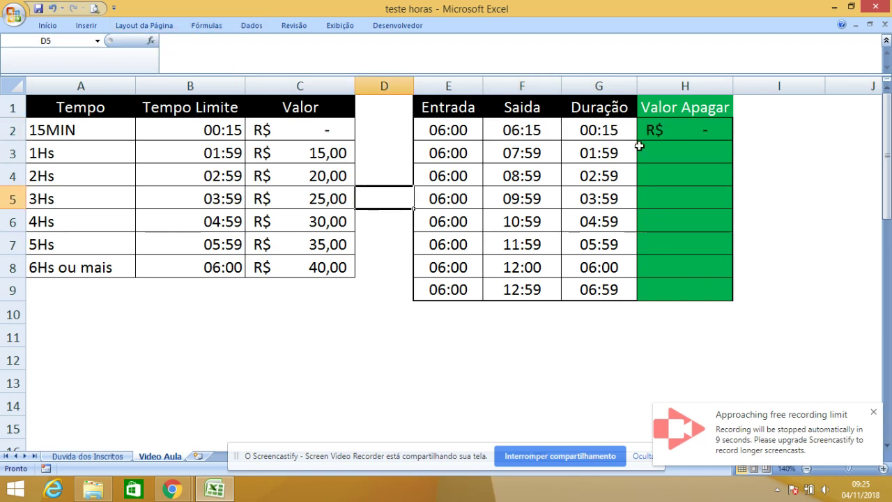